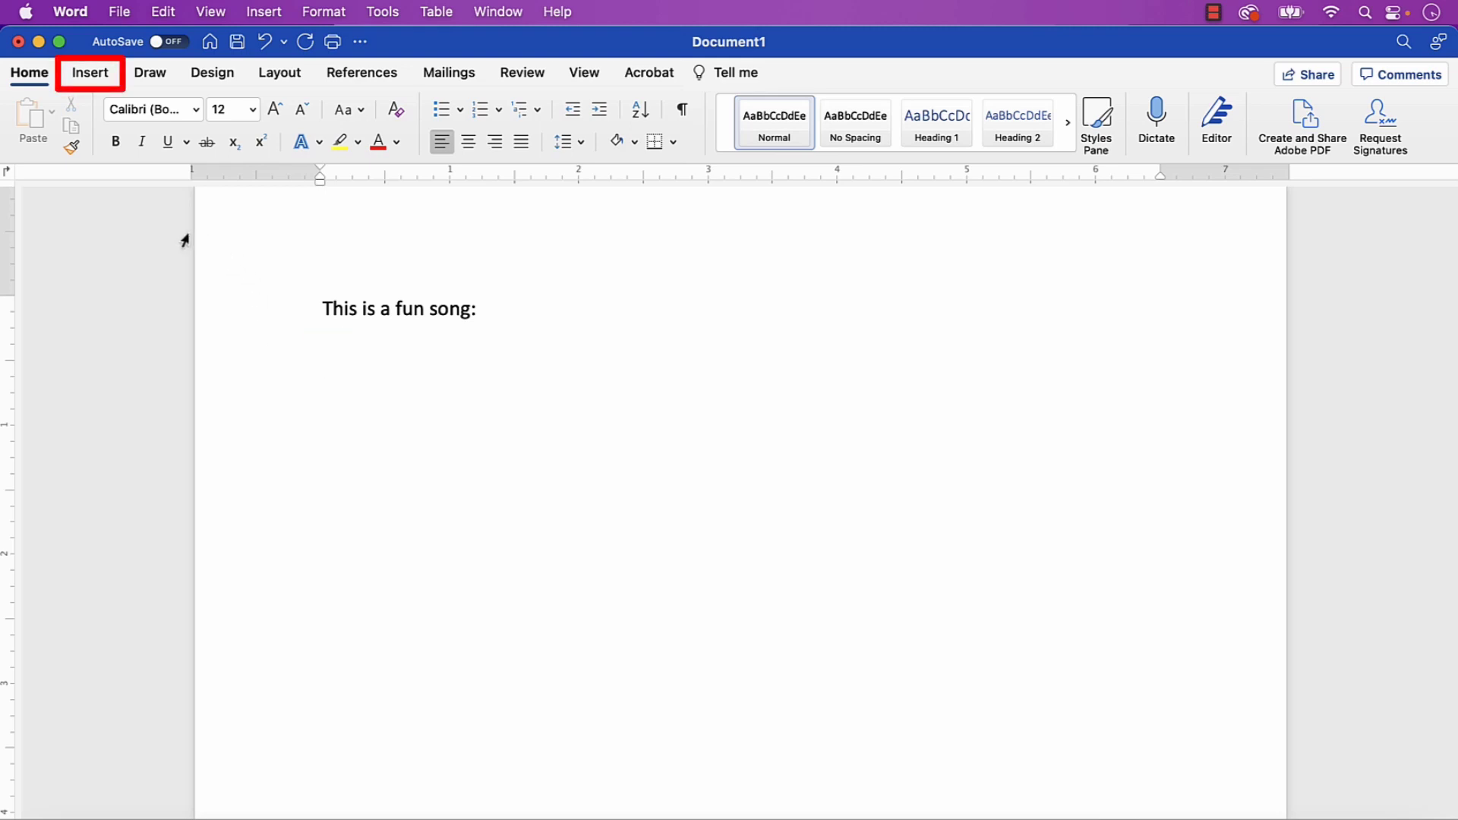
Open the Audio from File picker from the Insert tab's Media menu.
{"action": "left_click", "coordinate": [94, 78]}
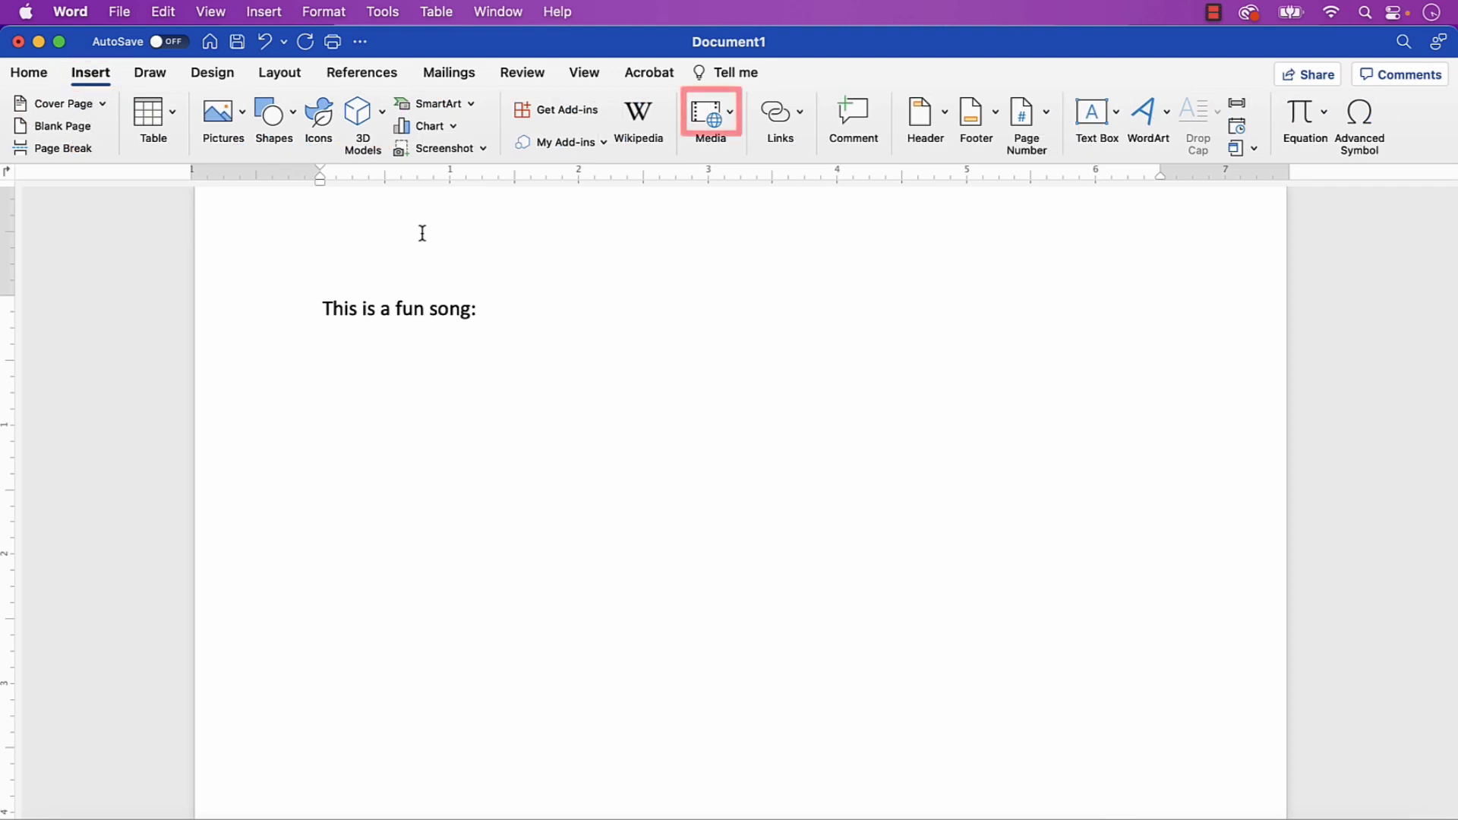
{"action": "left_click", "coordinate": [692, 138]}
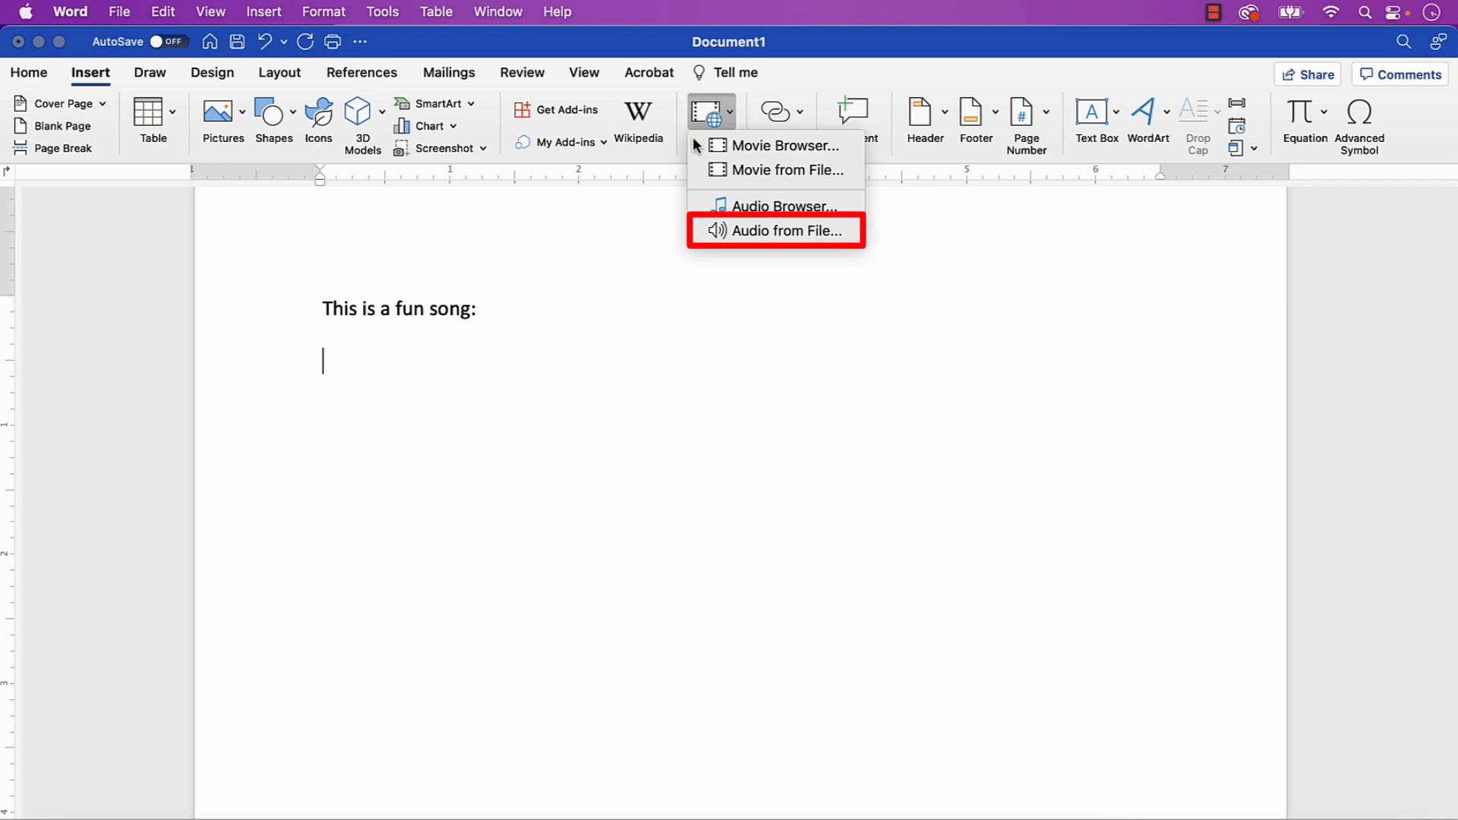
{"action": "left_click", "coordinate": [709, 231]}
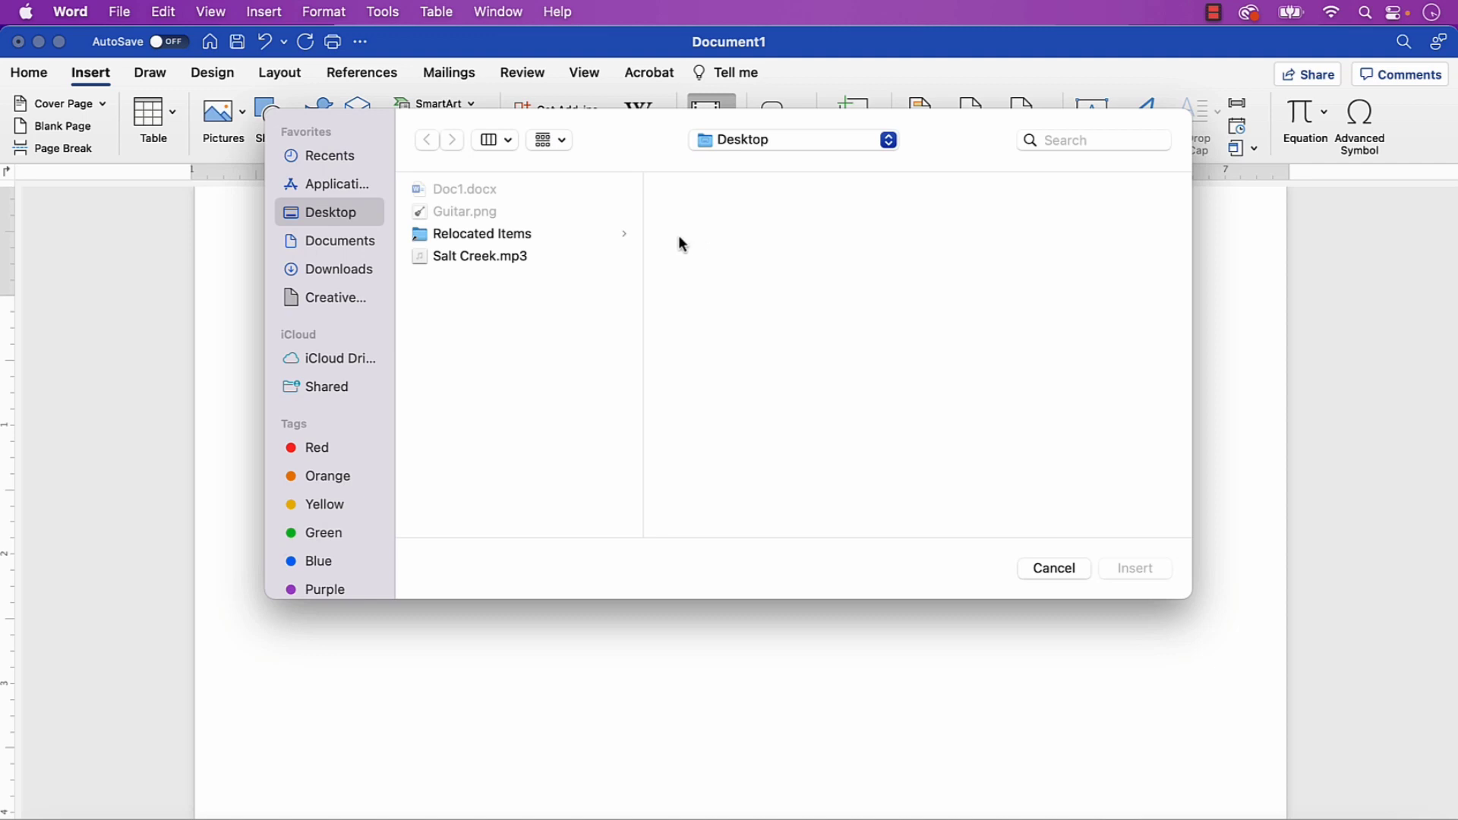
Insert Salt Creek.mp3 as a speaker icon below 'This is a fun song:'.
{"action": "left_click", "coordinate": [505, 256]}
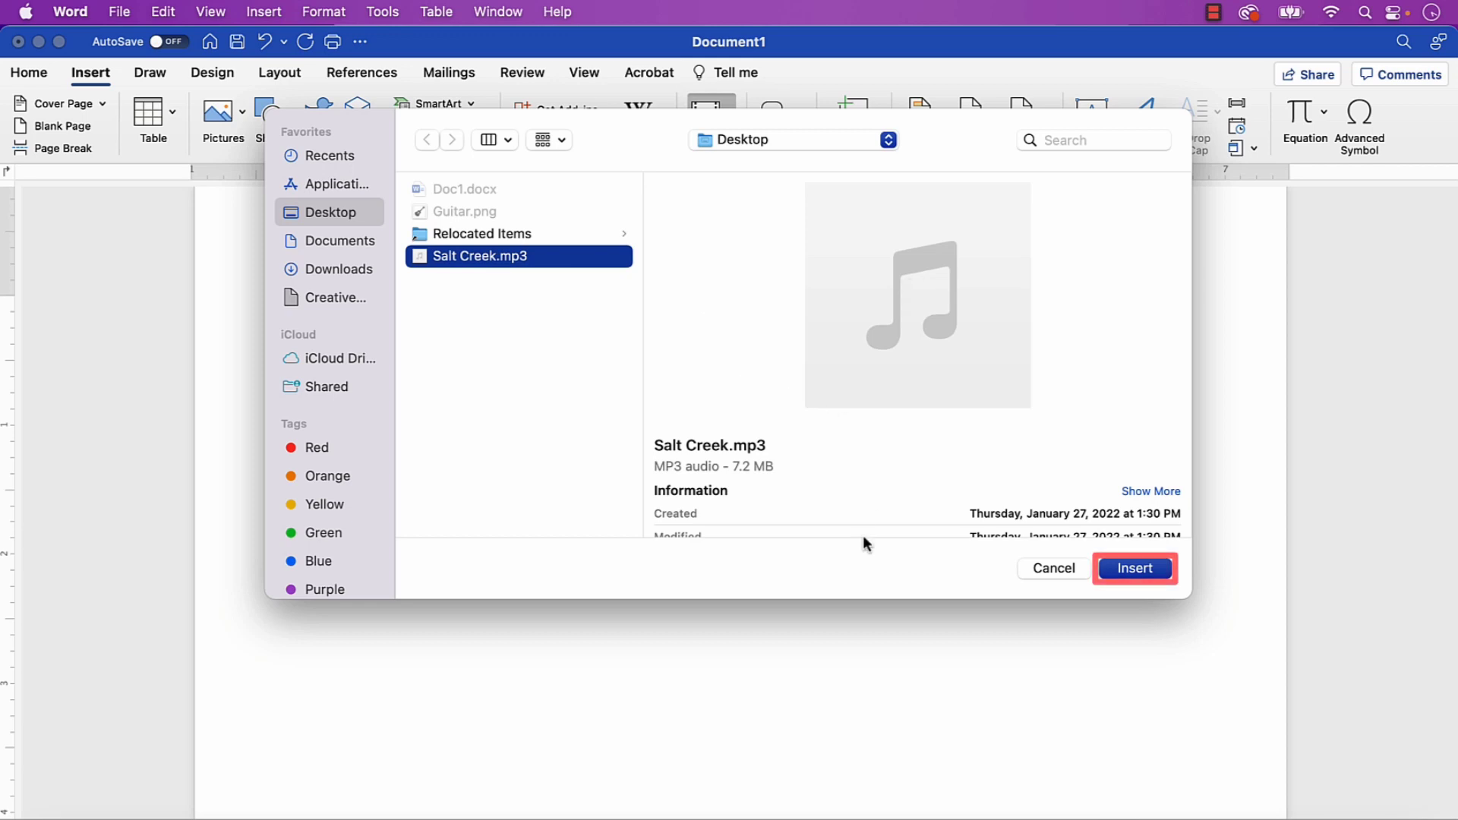
{"action": "left_click", "coordinate": [1151, 577]}
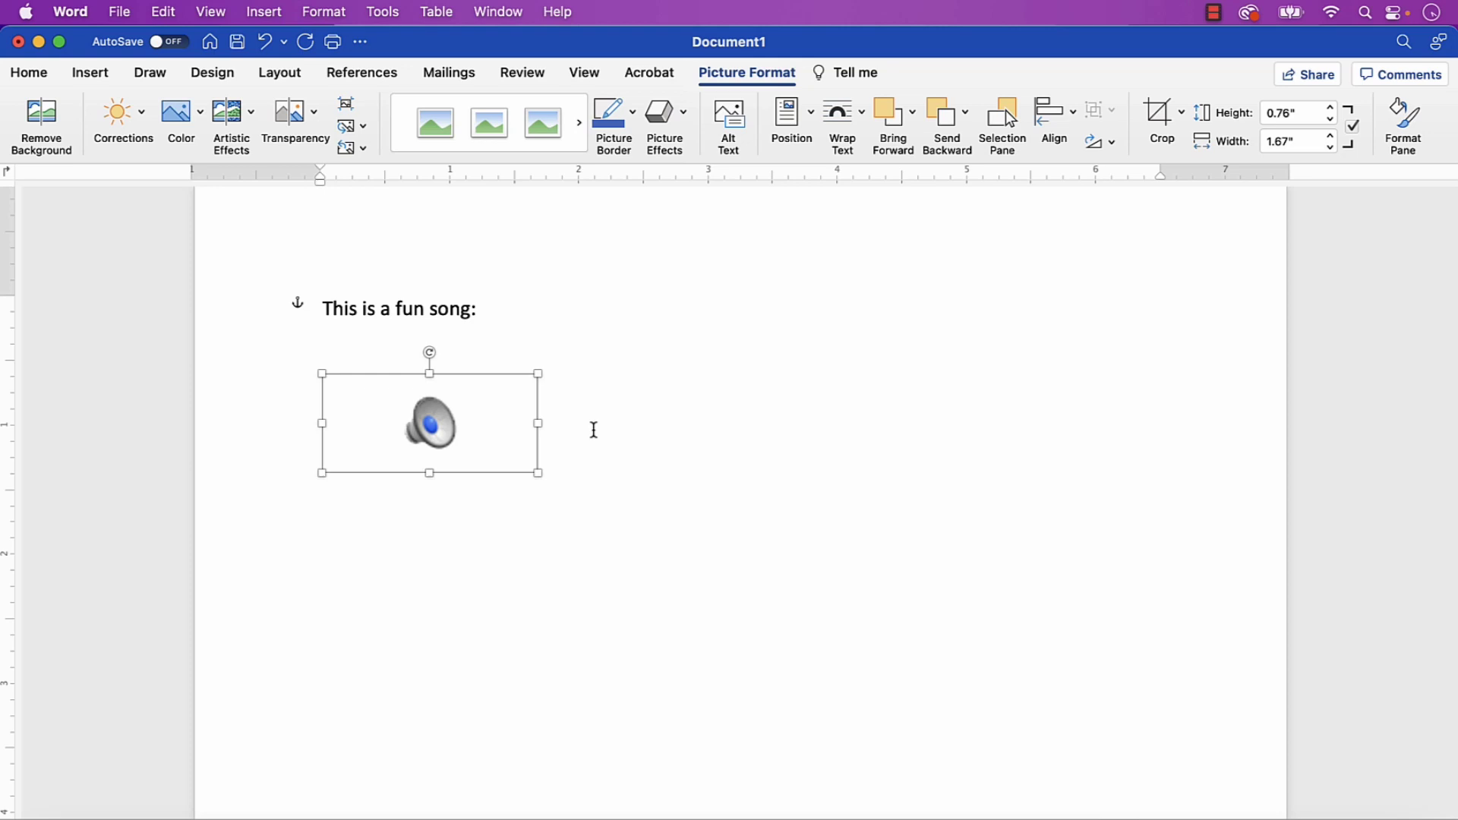
{"action": "right_click", "coordinate": [499, 420]}
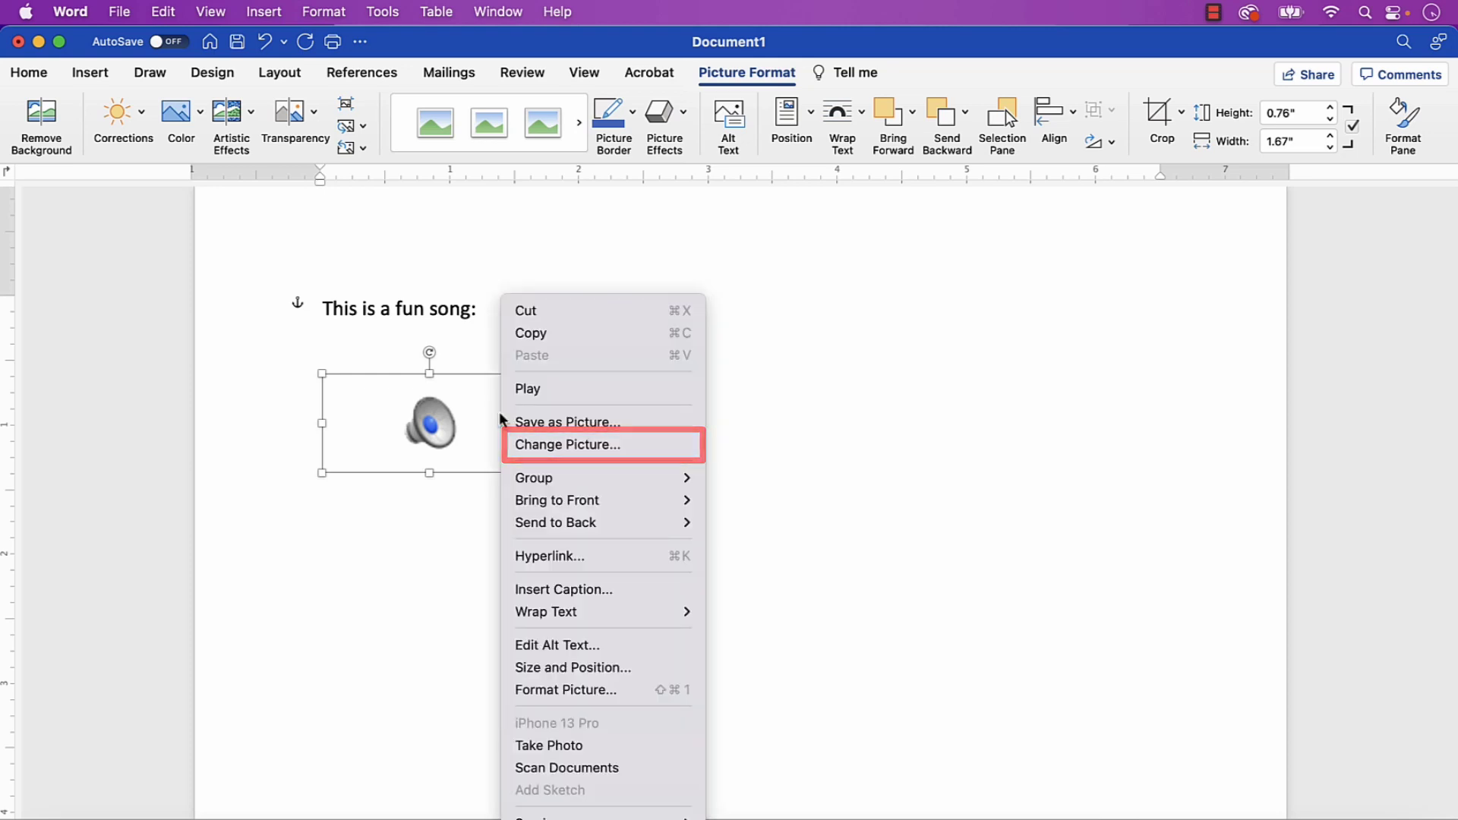
{"action": "left_click", "coordinate": [509, 447]}
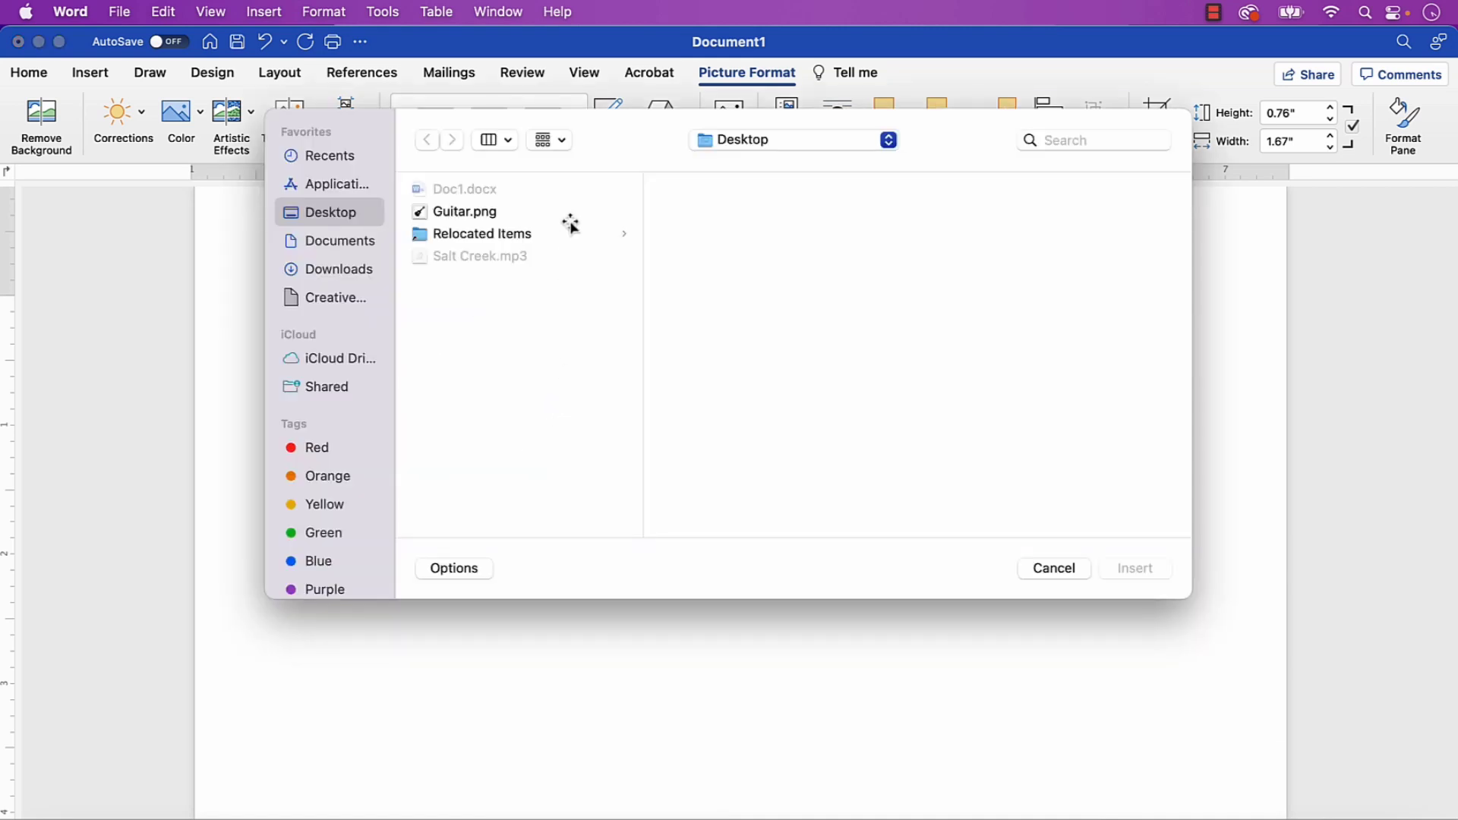
{"action": "left_click", "coordinate": [491, 215]}
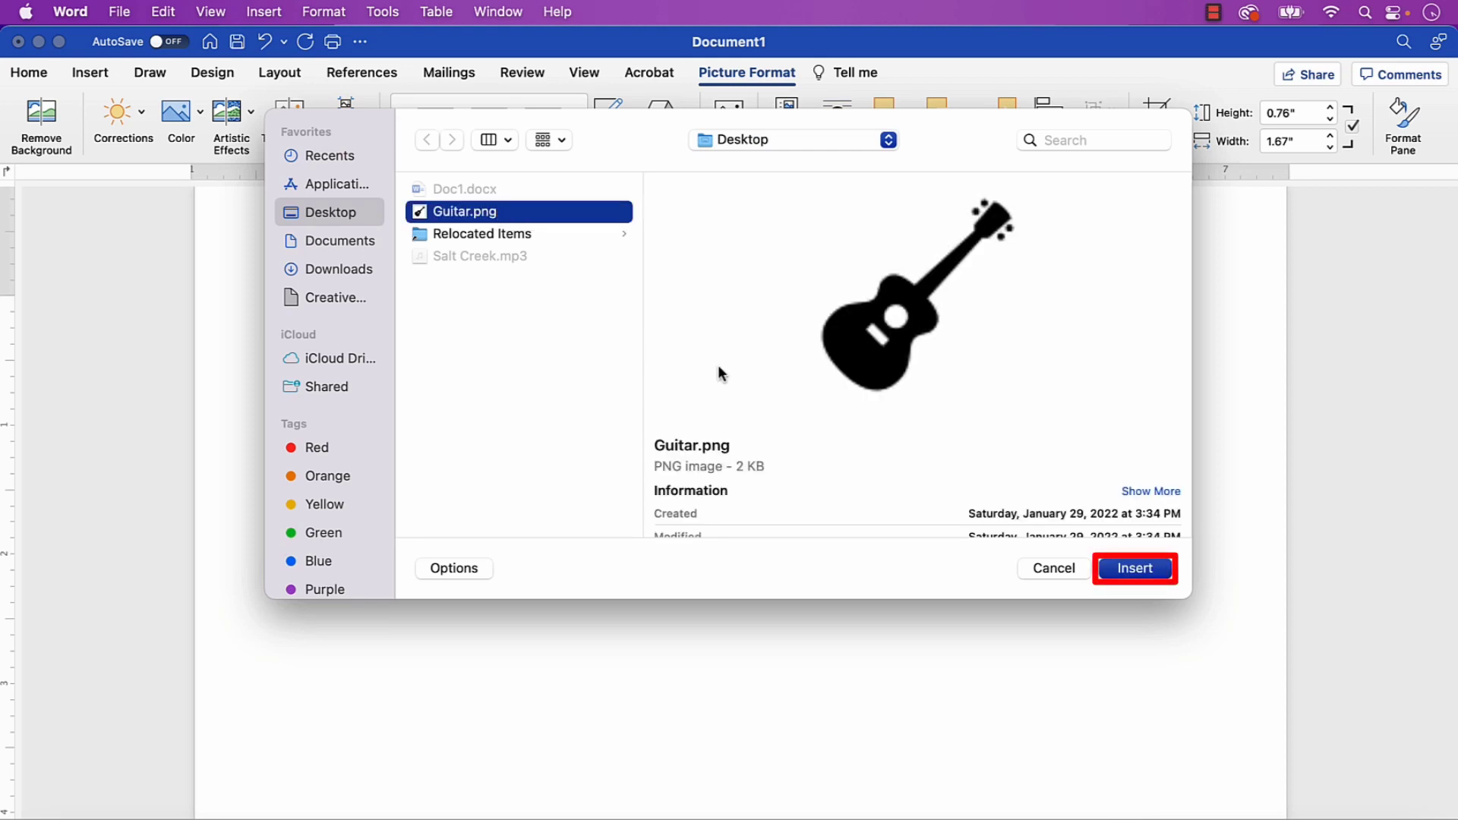
{"action": "left_click", "coordinate": [1148, 569]}
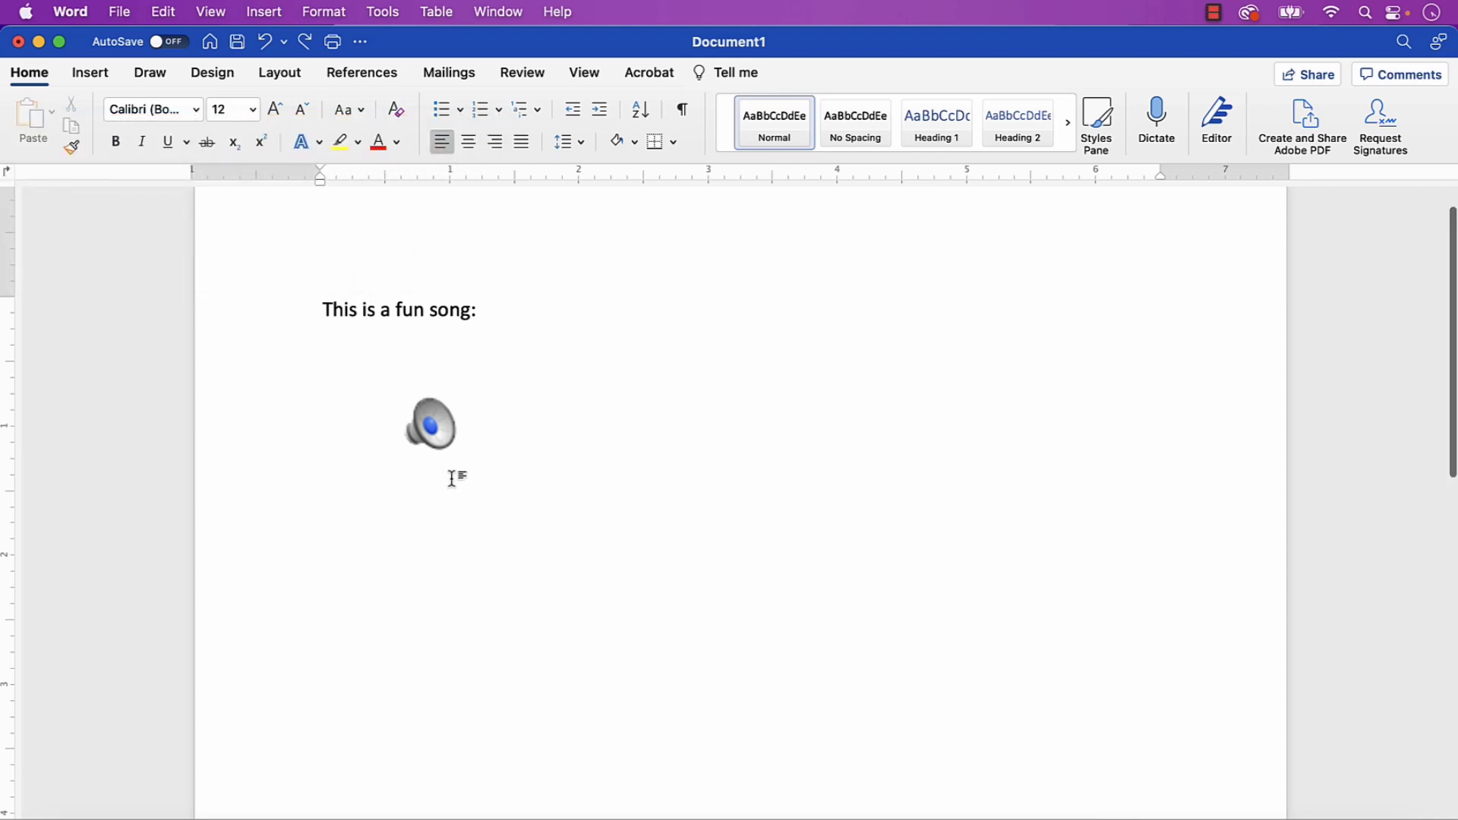
{"action": "left_click", "coordinate": [434, 431]}
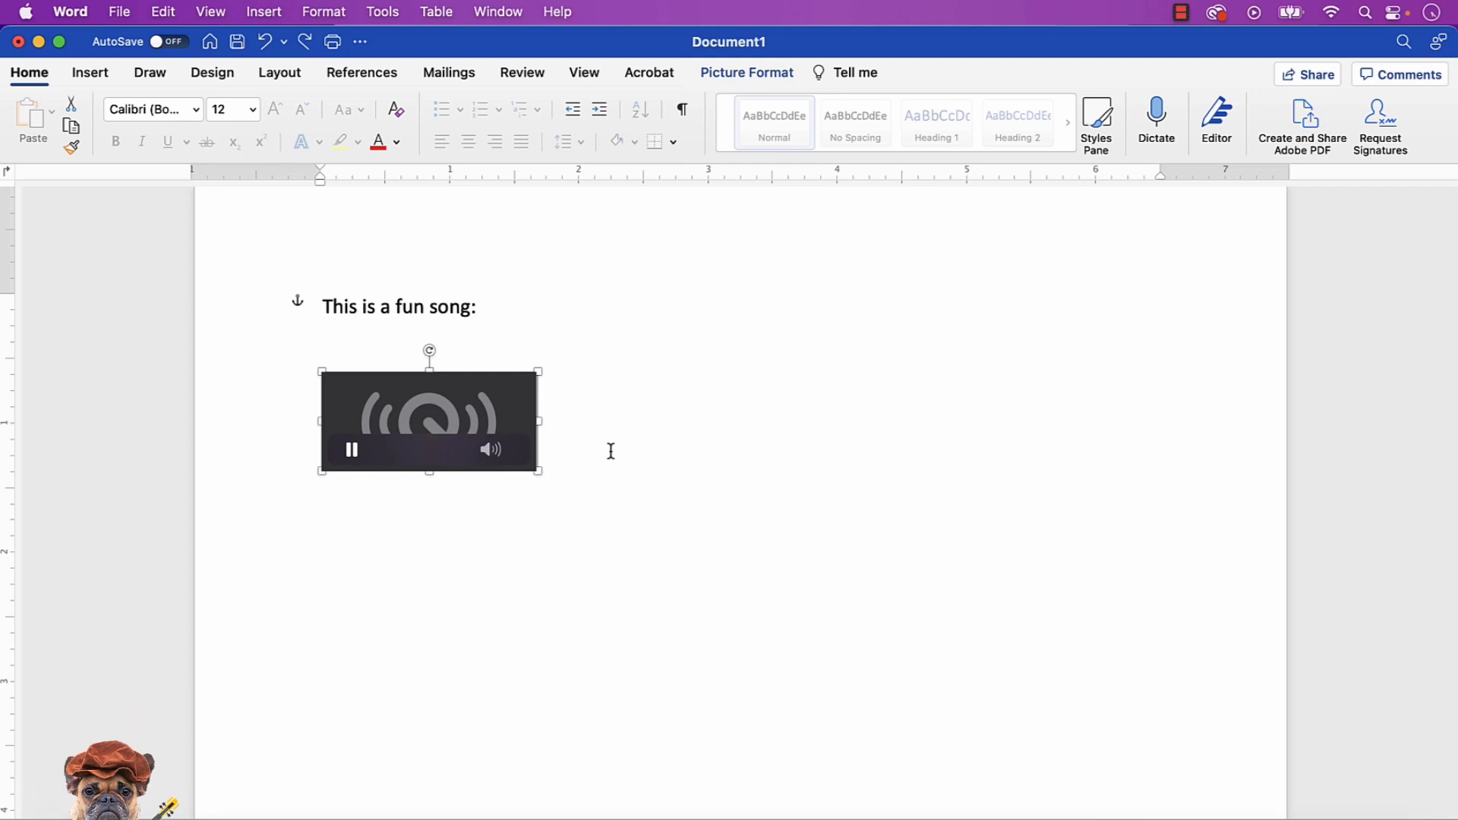
{"action": "key", "text": "Escape"}
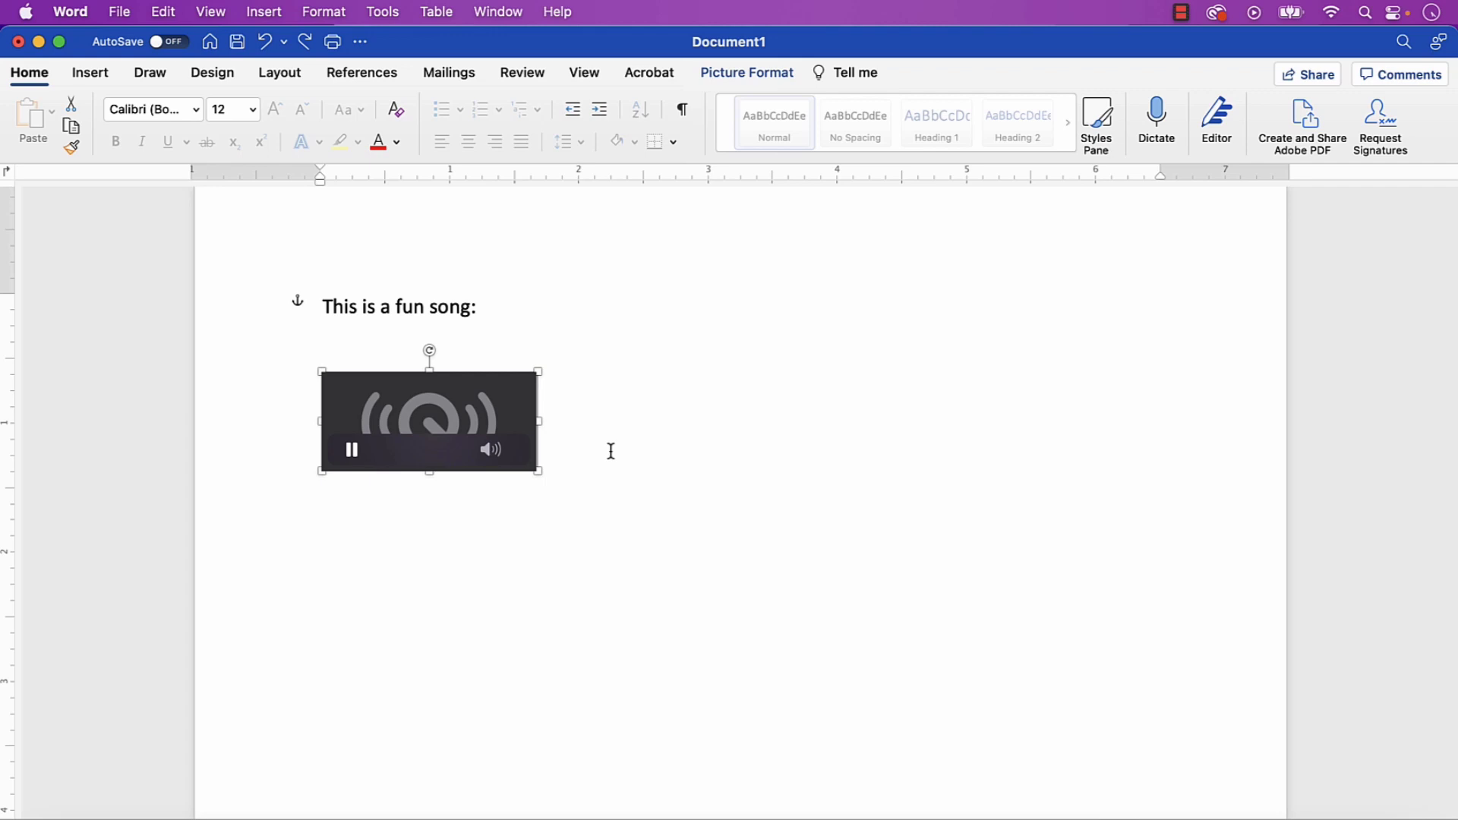
{"action": "left_click", "coordinate": [611, 452]}
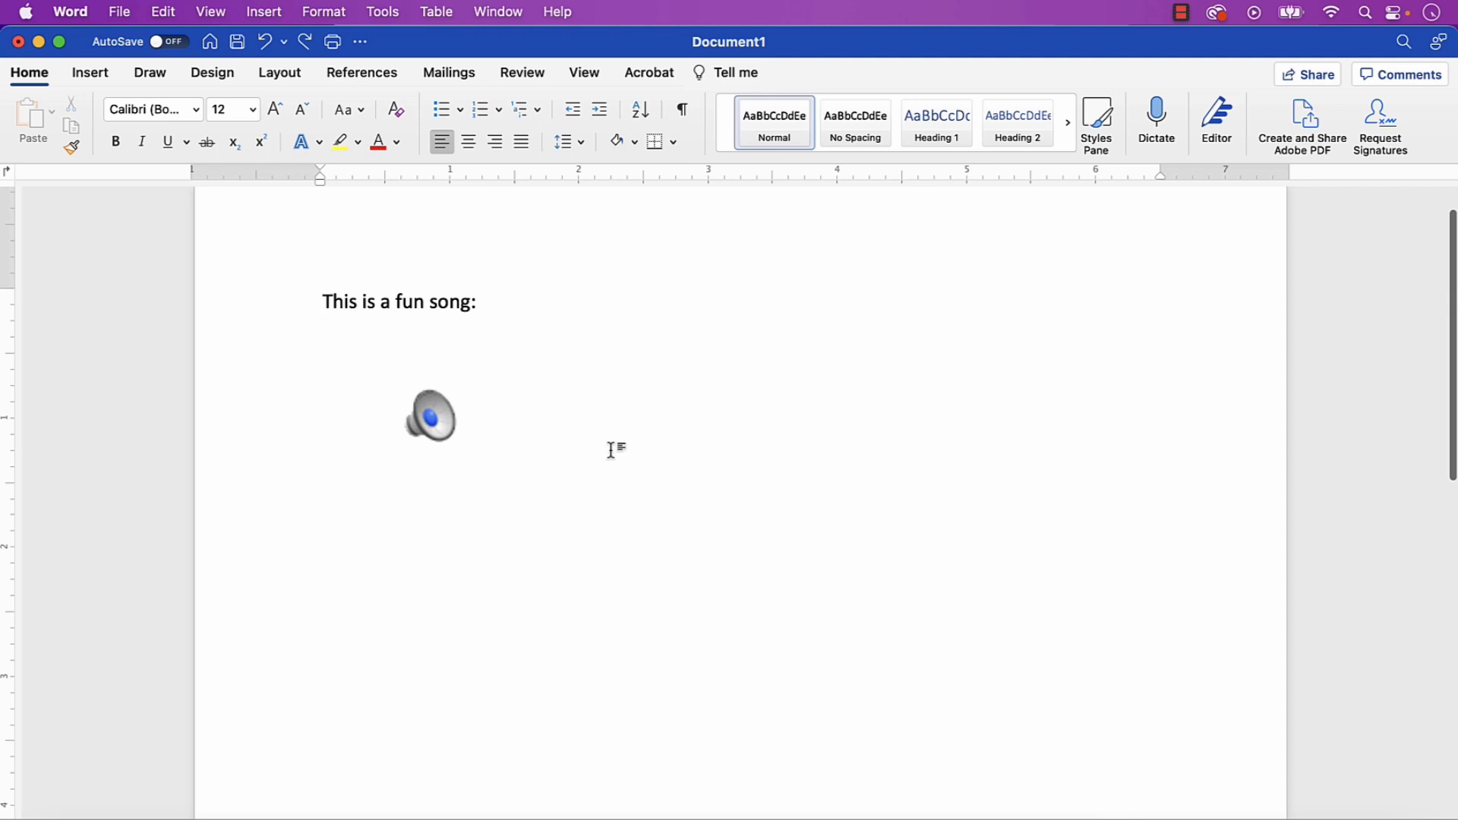
{"action": "right_click", "coordinate": [405, 403]}
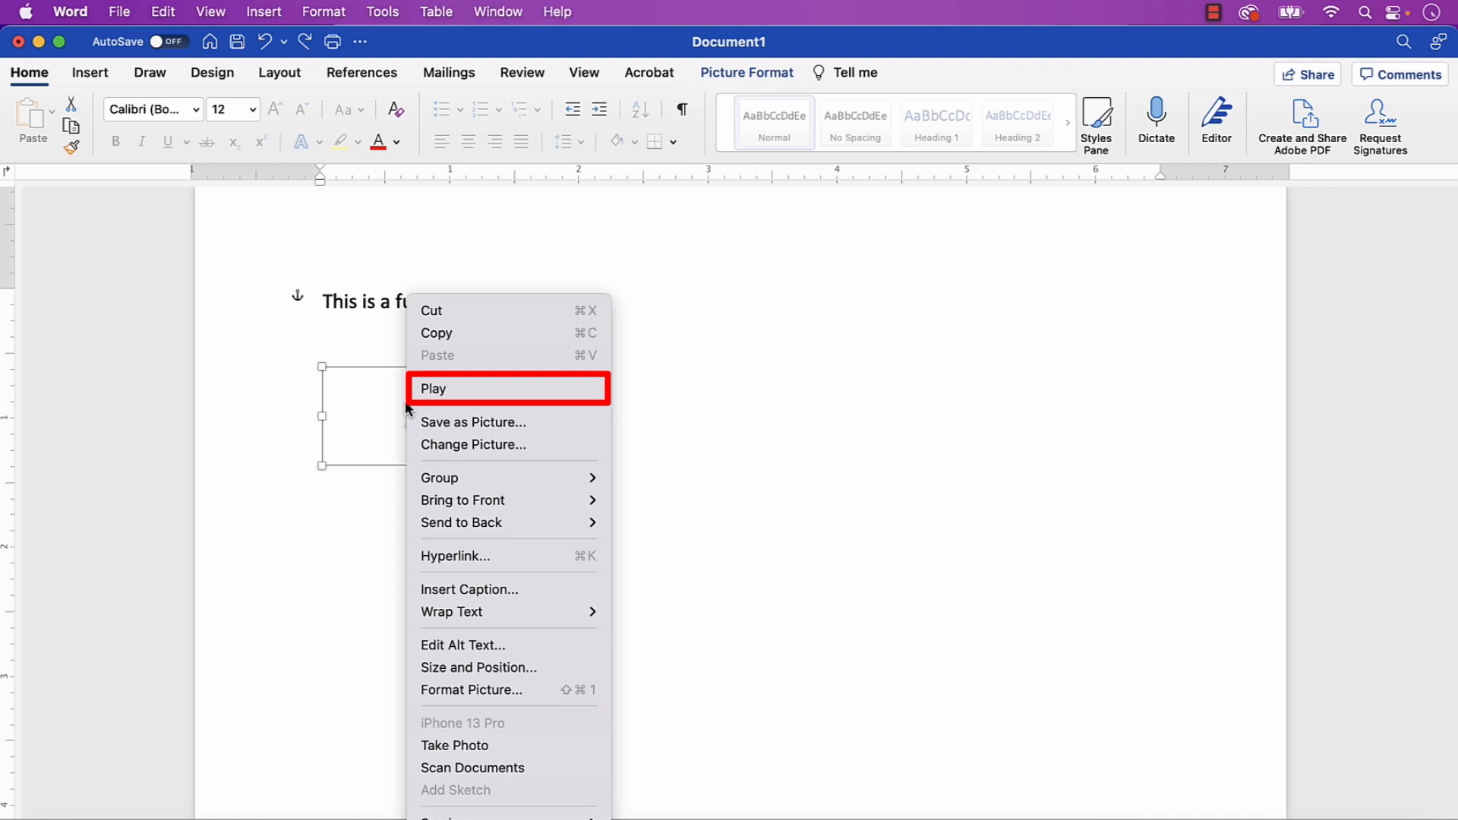
{"action": "left_click", "coordinate": [433, 389]}
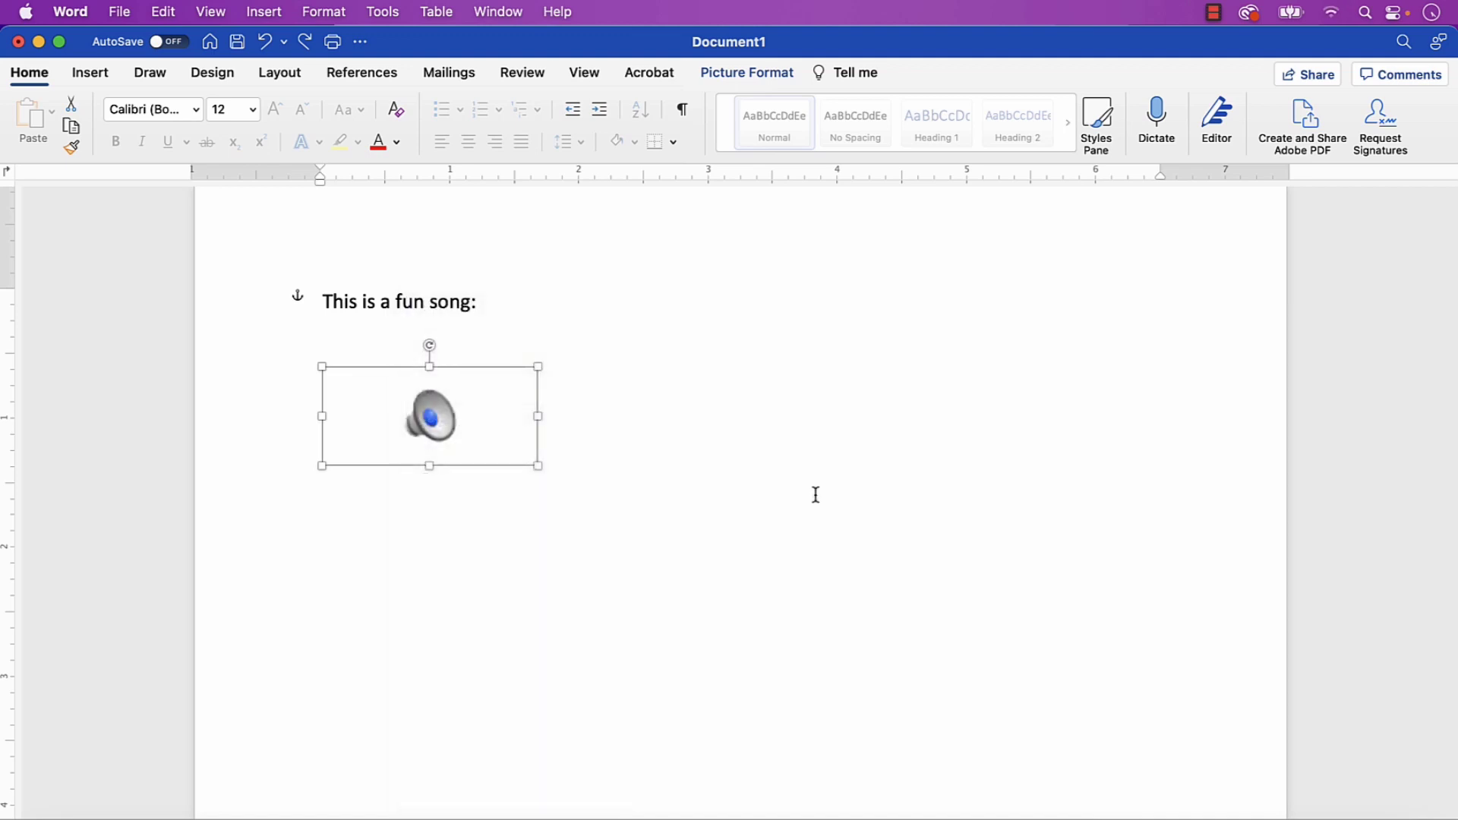